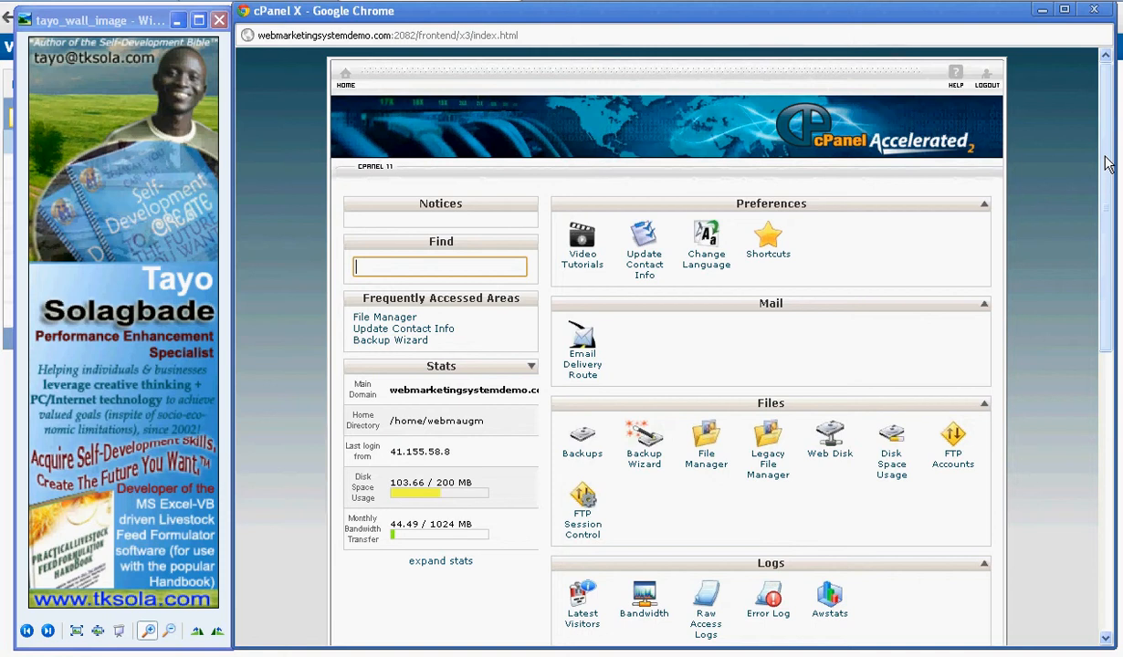
{"action": "left_click_drag", "start_coordinate": [1107, 162], "coordinate": [1108, 443]}
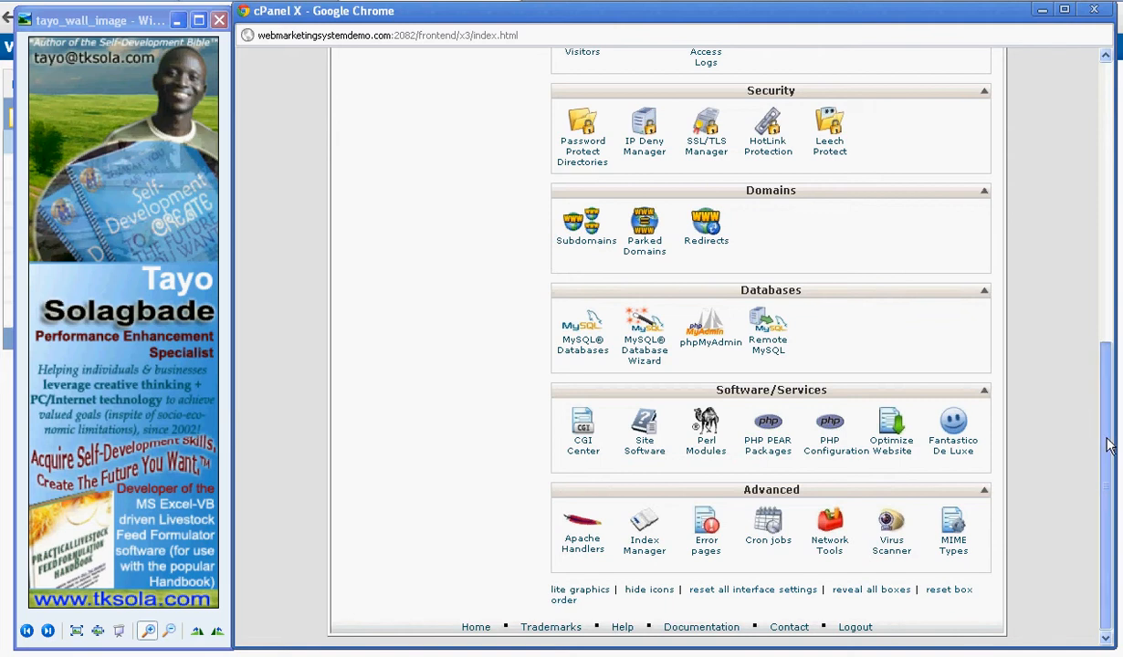
{"action": "mouse_move", "coordinate": [1108, 443]}
{"action": "left_mouse_down"}
{"action": "mouse_move", "coordinate": [1106, 105]}
{"action": "mouse_move", "coordinate": [1104, 402]}
{"action": "left_mouse_up"}
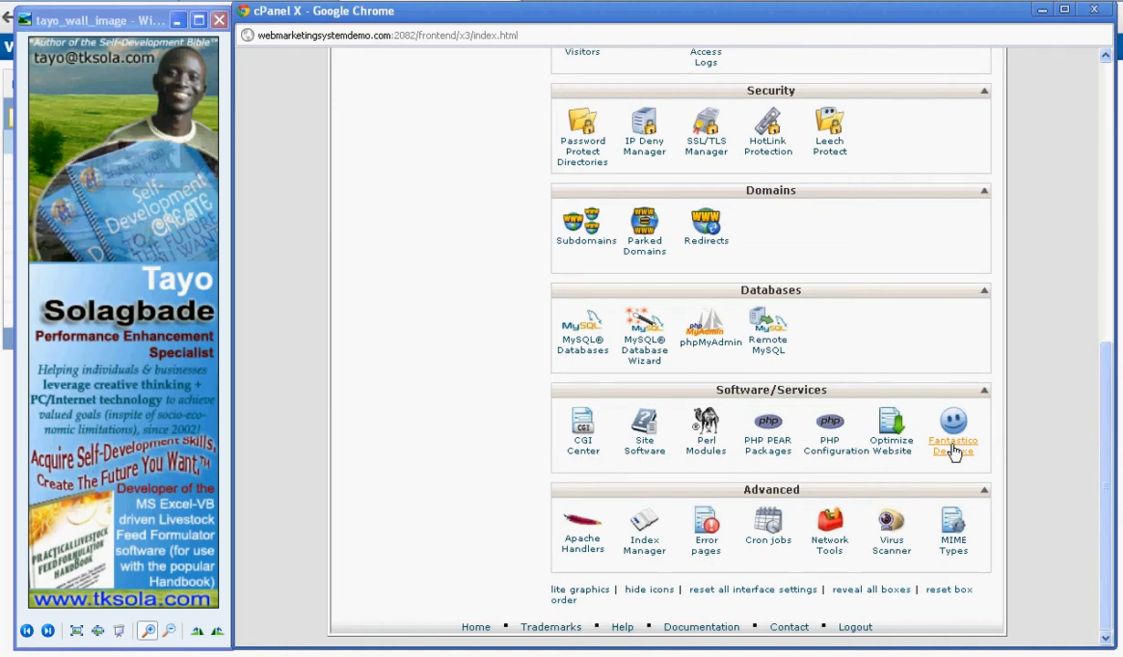
Launch Fantastico De Luxe and choose PHPlist from the Mailing Lists scripts.
{"action": "left_click", "coordinate": [954, 452]}
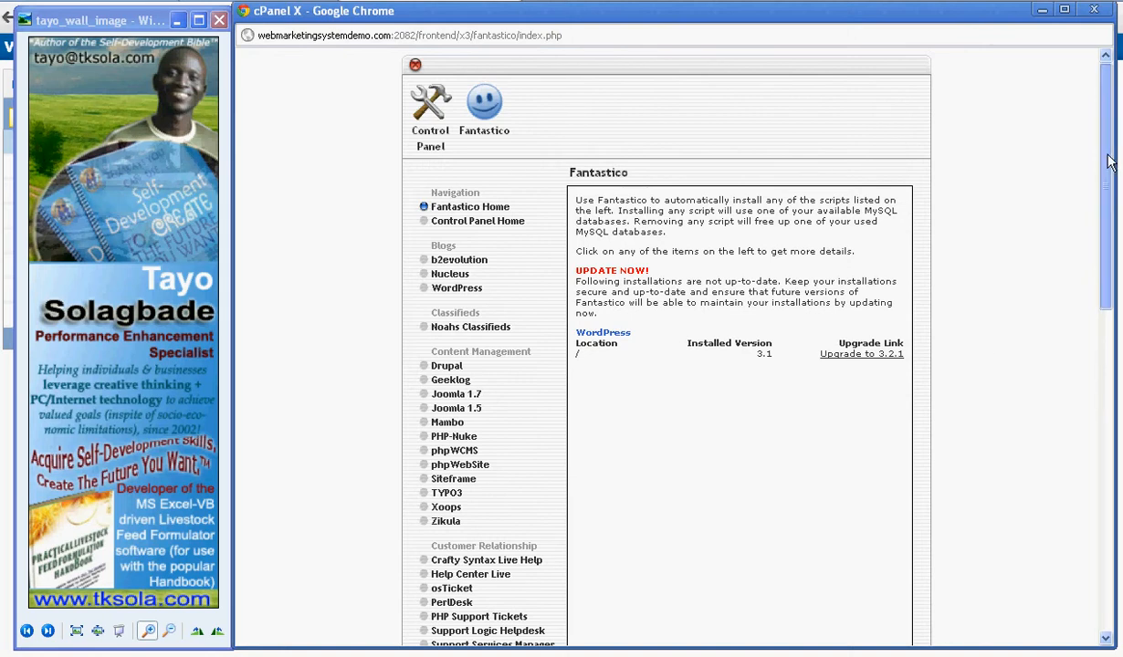
{"action": "left_click_drag", "start_coordinate": [1107, 165], "coordinate": [1110, 224]}
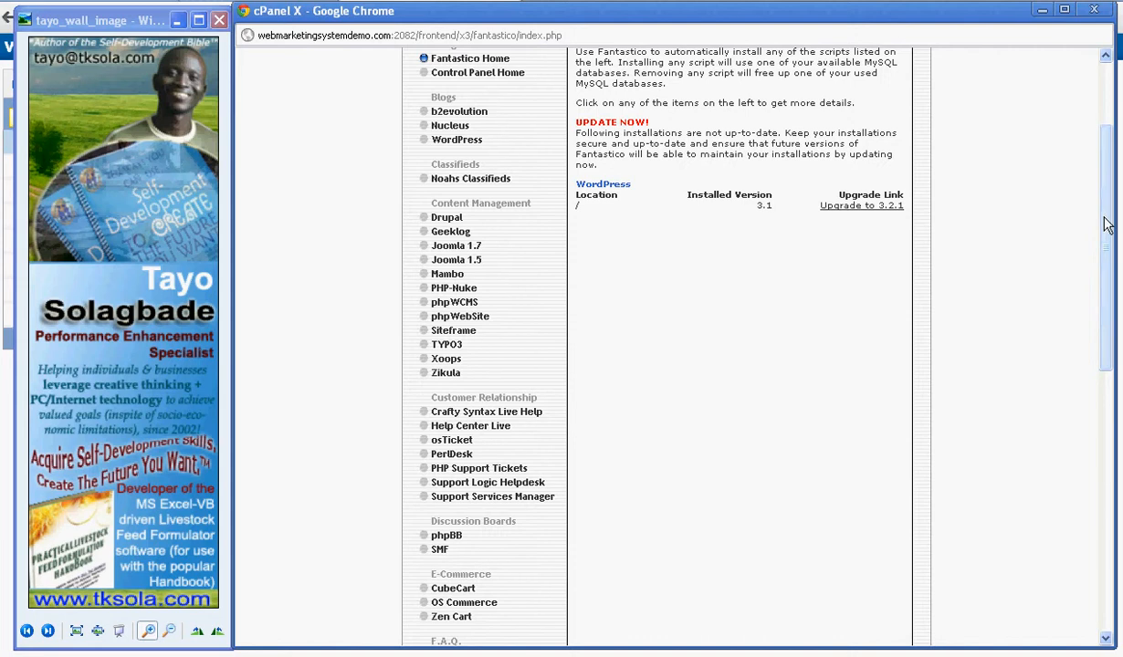
{"action": "left_click_drag", "start_coordinate": [1108, 225], "coordinate": [1108, 439]}
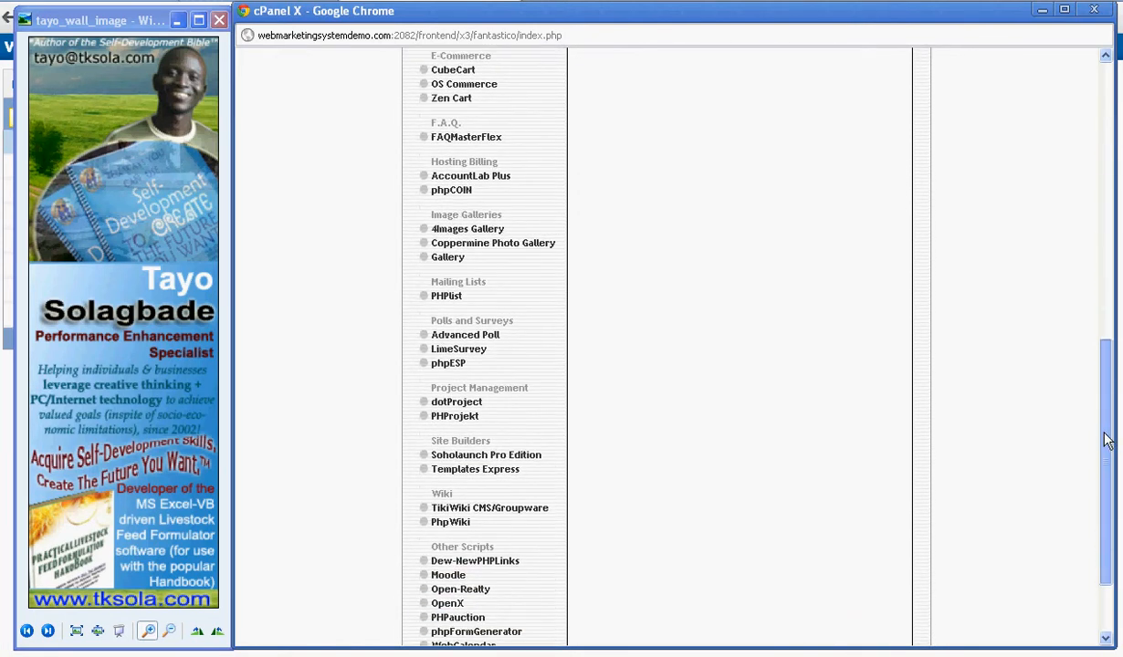
{"action": "left_click", "coordinate": [444, 297]}
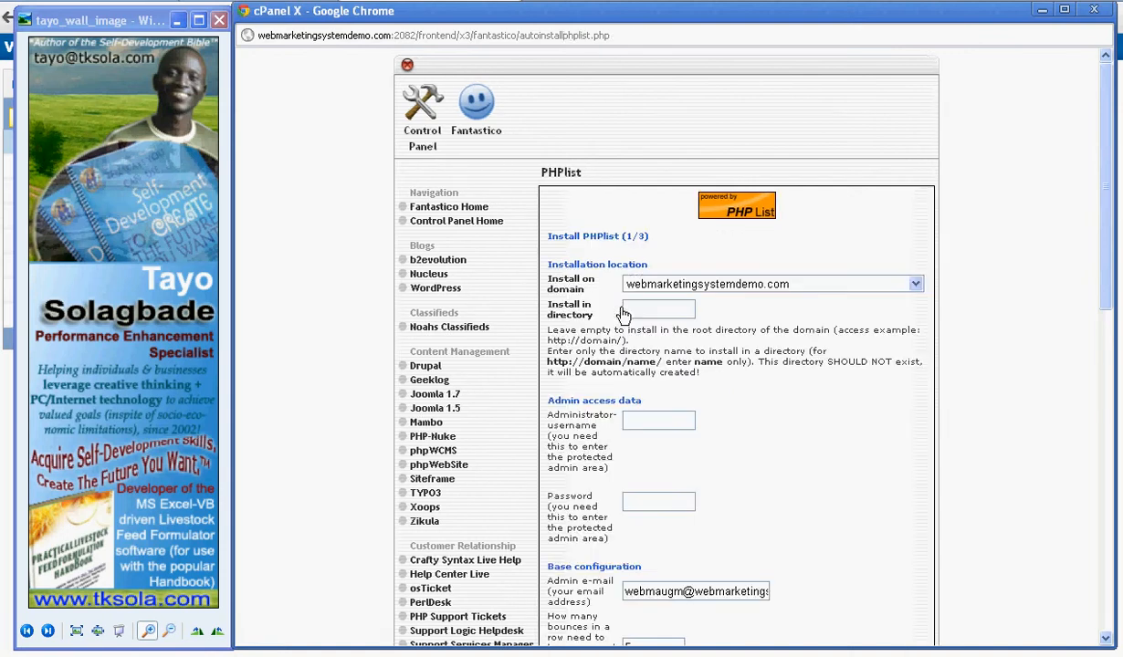
Set the install directory to phplist and fill the administrator username and password.
{"action": "left_click", "coordinate": [637, 308]}
{"action": "type", "text": "phpli"}
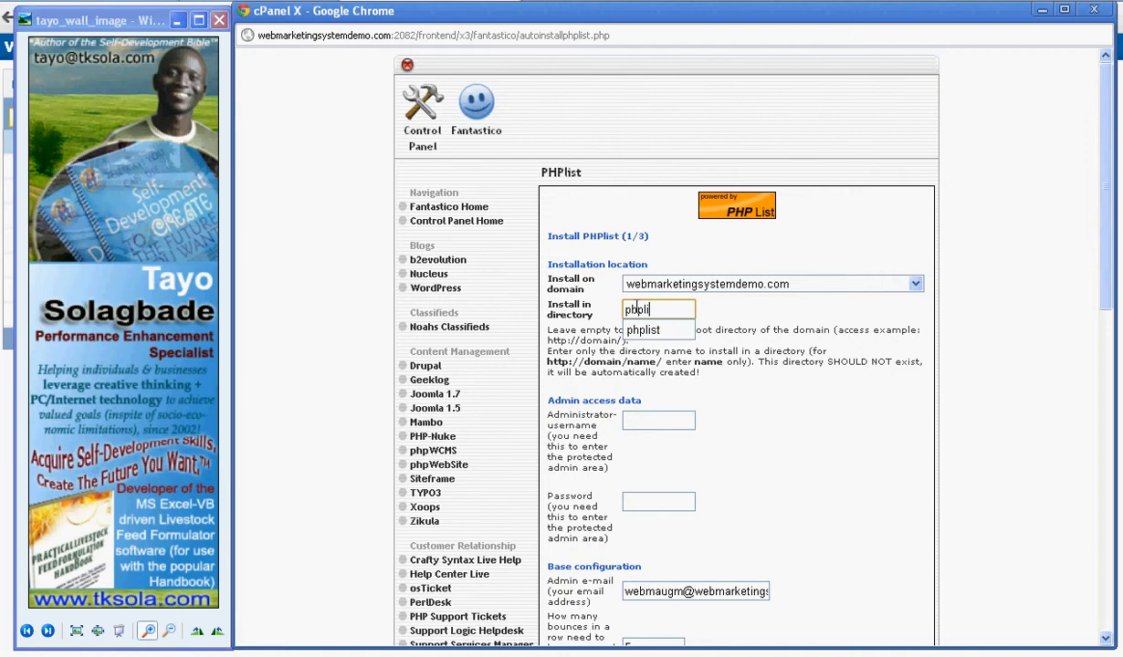
{"action": "type", "text": "st"}
{"action": "key", "text": "Down"}
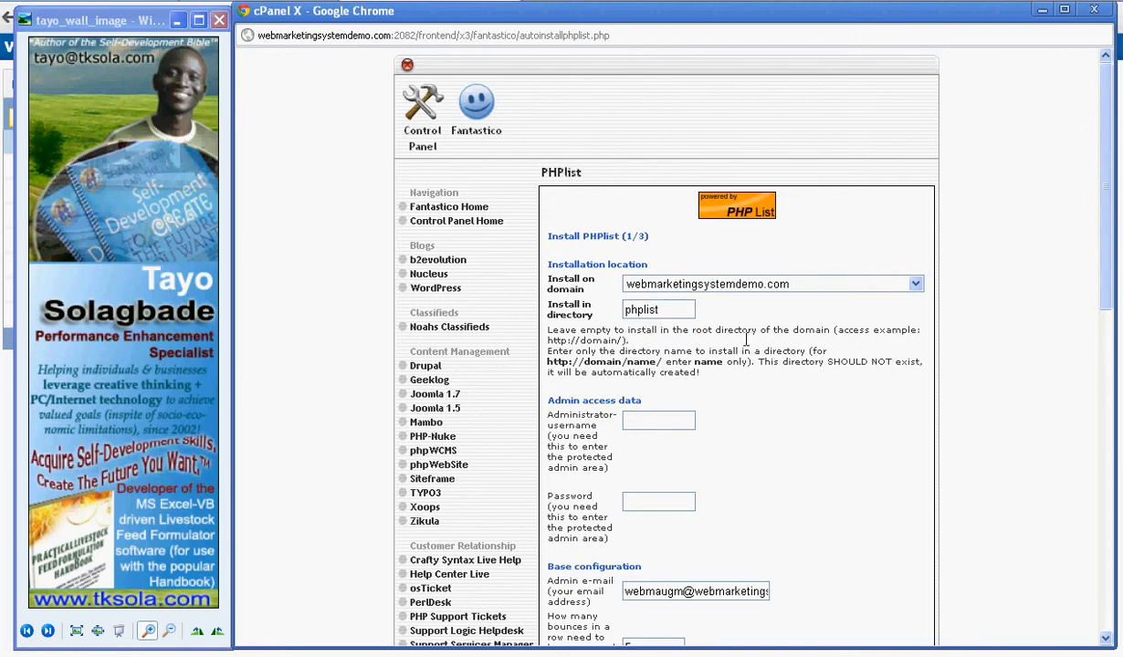
{"action": "left_click", "coordinate": [638, 420]}
{"action": "type", "text": "tksola"}
{"action": "key", "text": "Down"}
{"action": "left_click", "coordinate": [659, 502]}
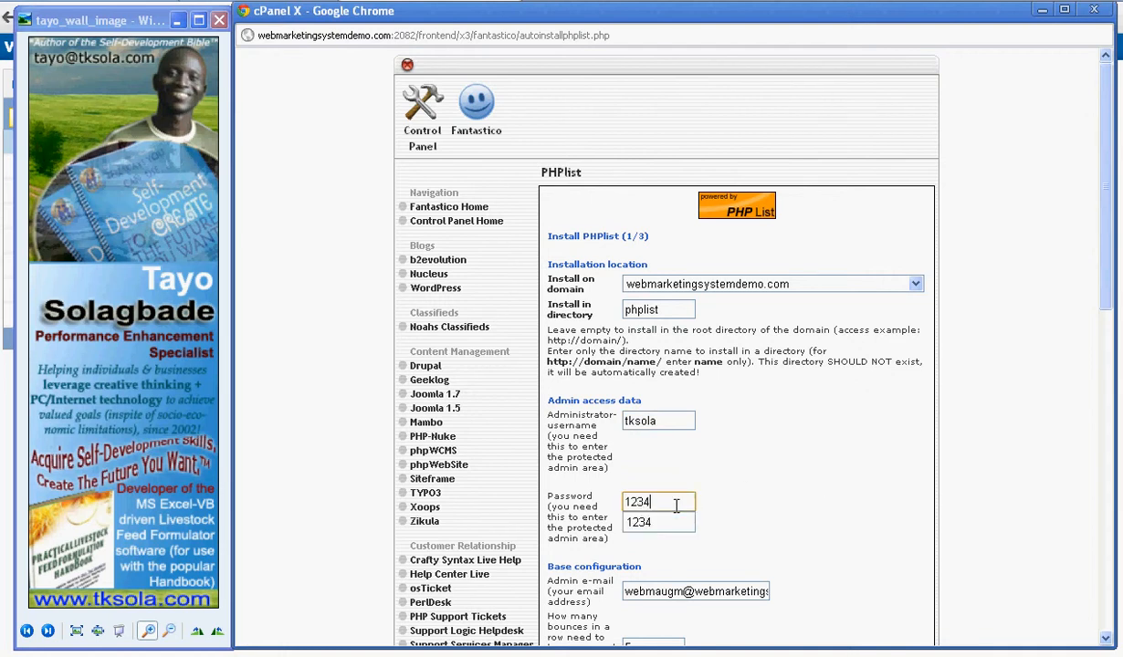
{"action": "left_click", "coordinate": [813, 471]}
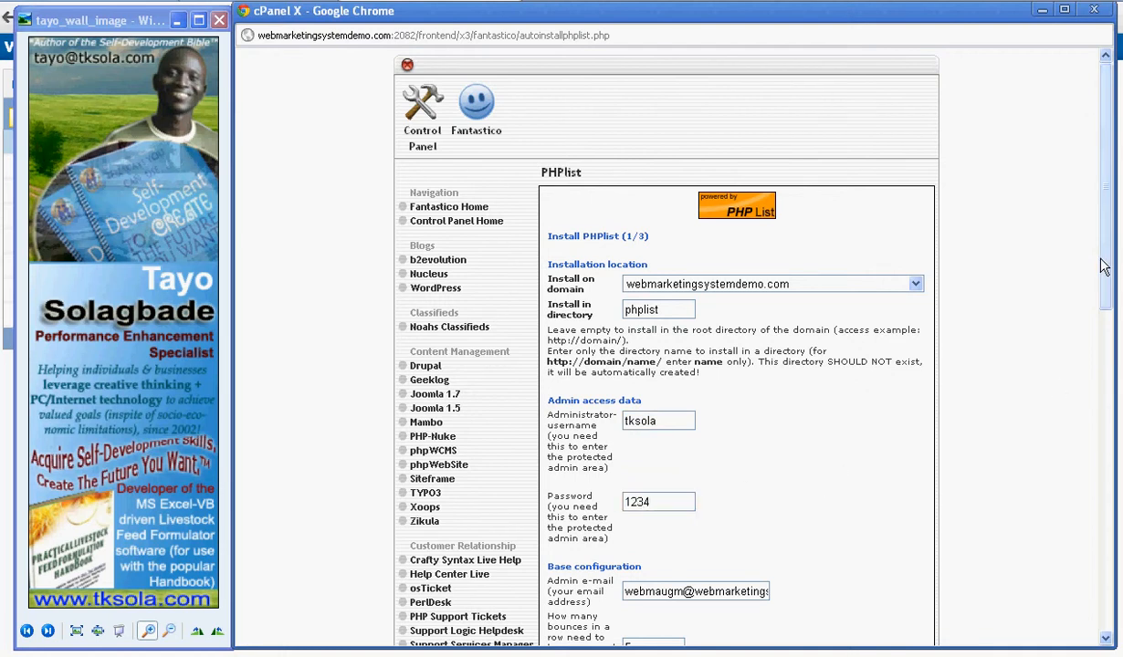
{"action": "left_click_drag", "start_coordinate": [1105, 182], "coordinate": [1110, 392]}
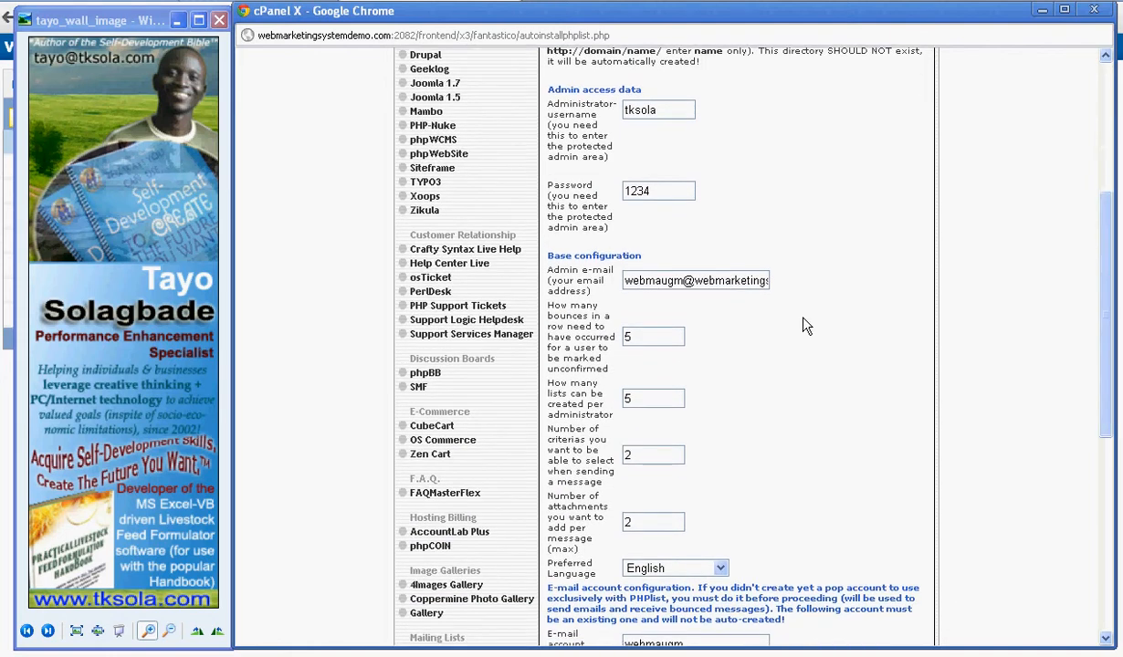
Replace the admin e-mail with the suggested address and fill the e-mail account username.
{"action": "left_click", "coordinate": [635, 285]}
{"action": "double_click", "coordinate": [636, 283]}
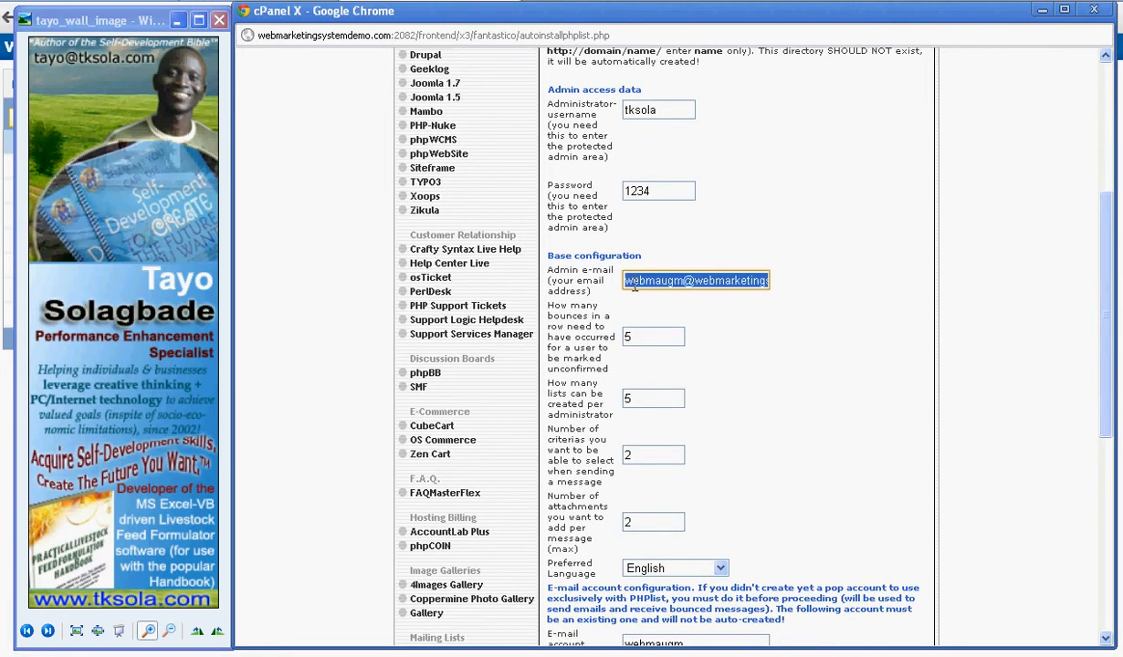
{"action": "type", "text": "ta"}
{"action": "key", "text": "Down"}
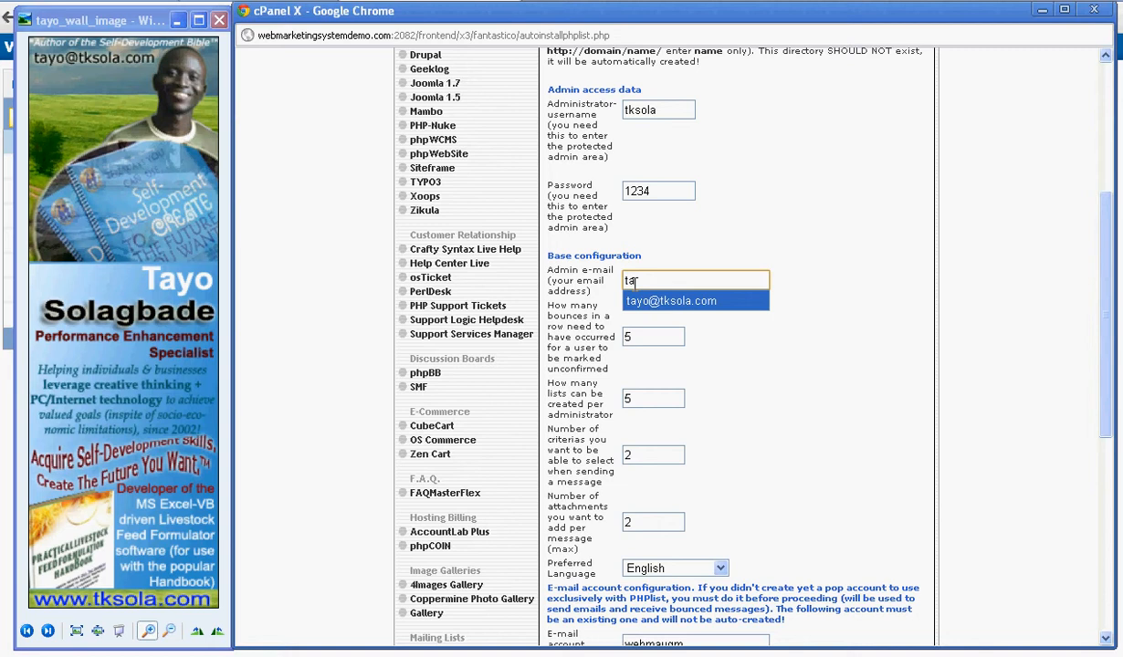
{"action": "key", "text": "Tab"}
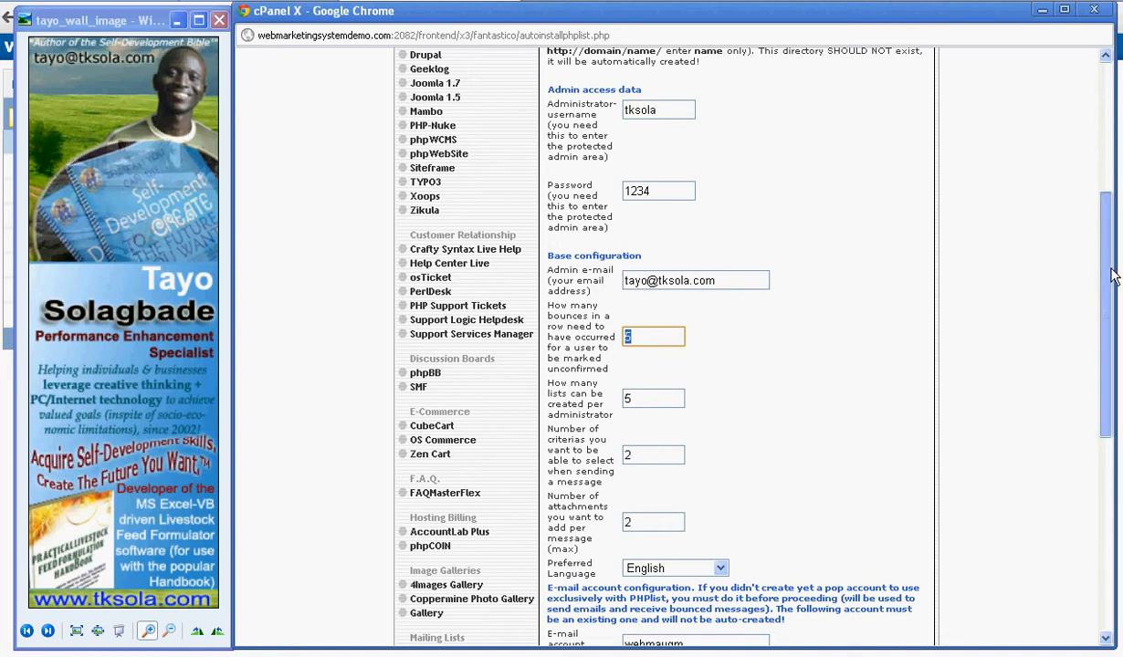
{"action": "left_click_drag", "start_coordinate": [1110, 302], "coordinate": [1110, 407]}
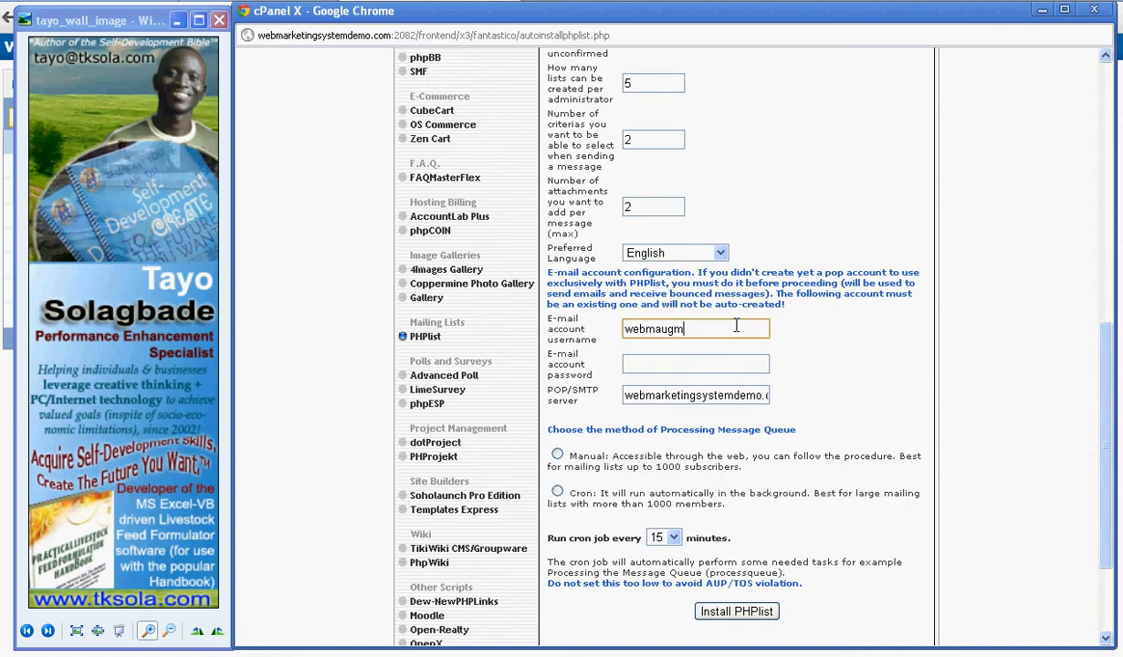
{"action": "left_click_drag", "start_coordinate": [722, 329], "coordinate": [566, 327]}
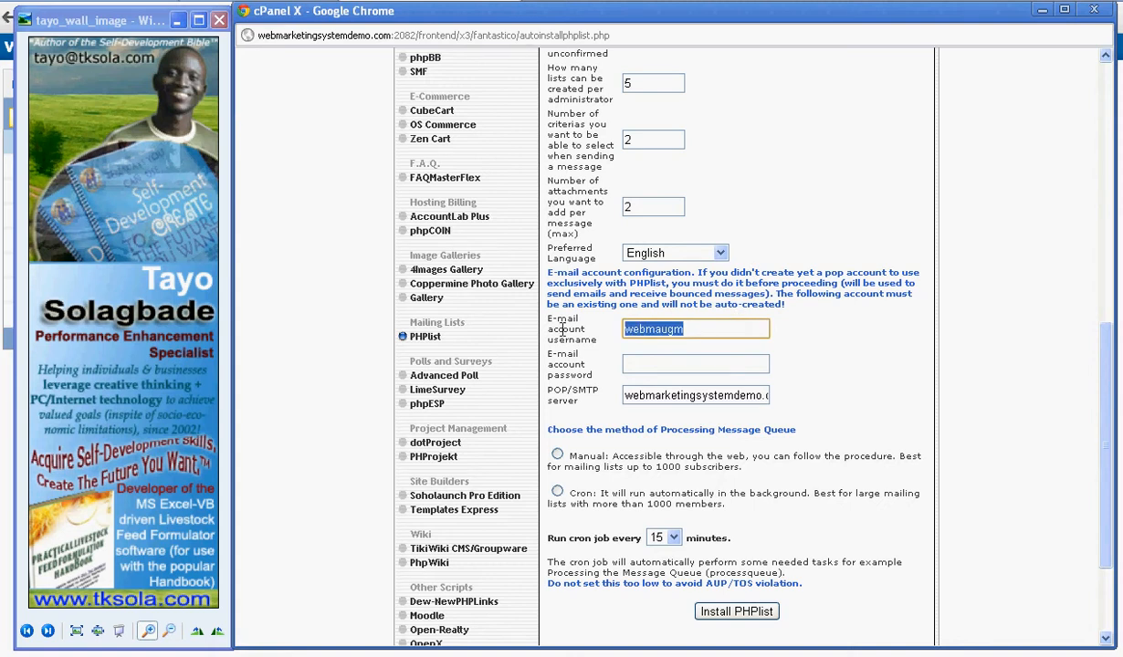
{"action": "type", "text": "t"}
{"action": "key", "text": "Down"}
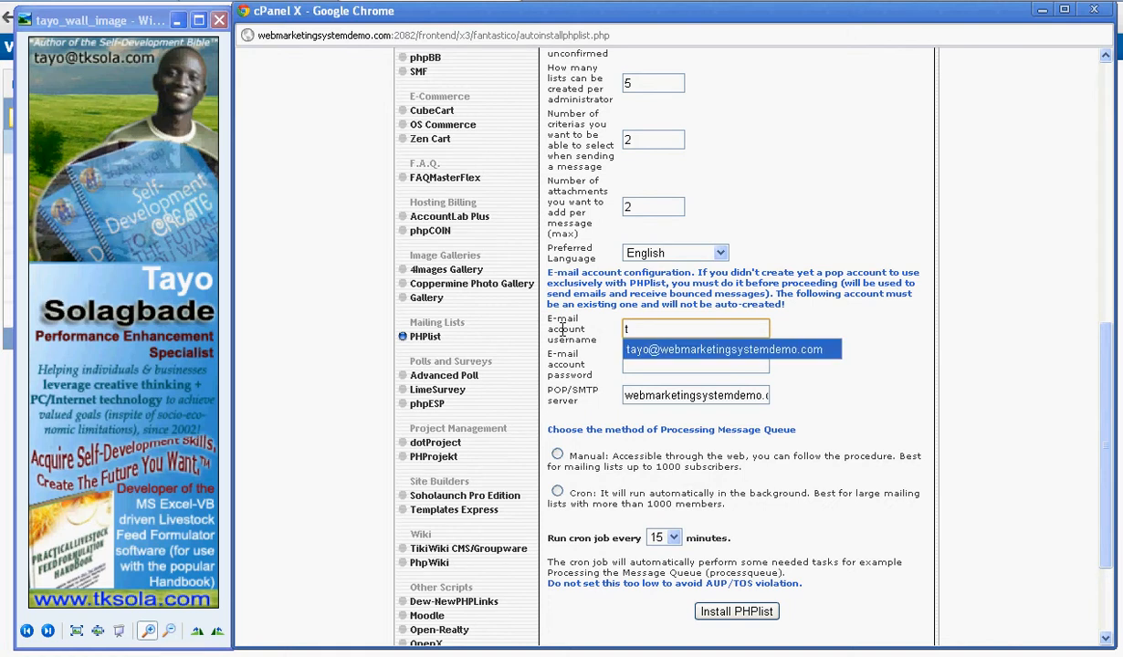
{"action": "key", "text": "Tab"}
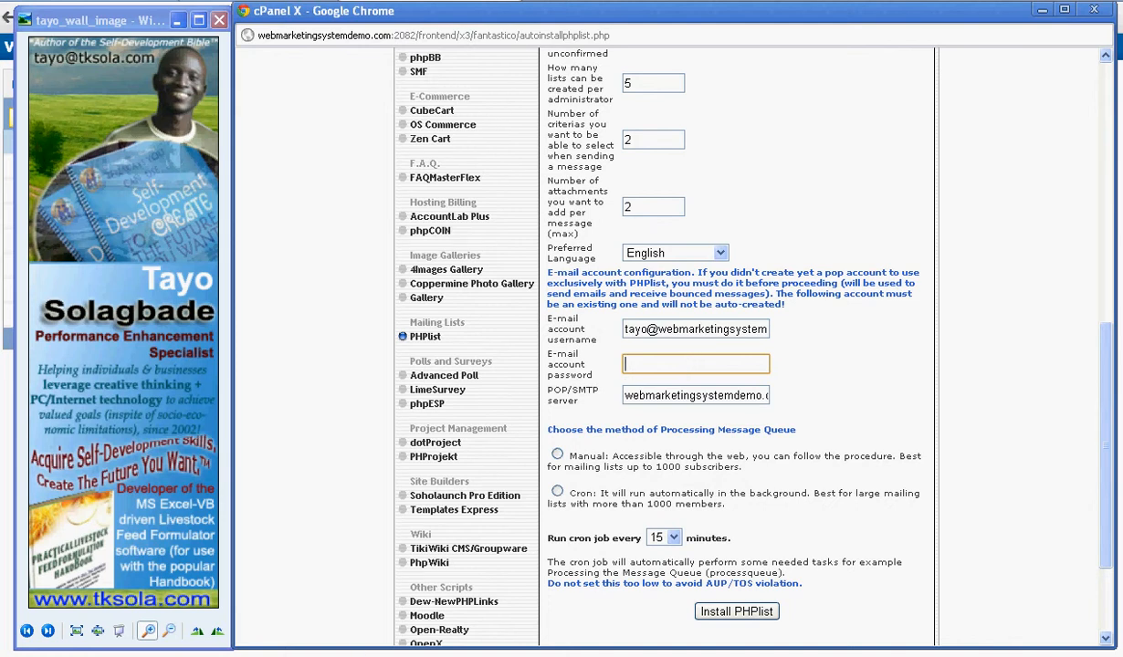
Cut the saved password from Notepad and return to the e-mail account password field.
{"action": "key", "text": "alt+Tab"}
{"action": "key", "text": "ctrl+a"}
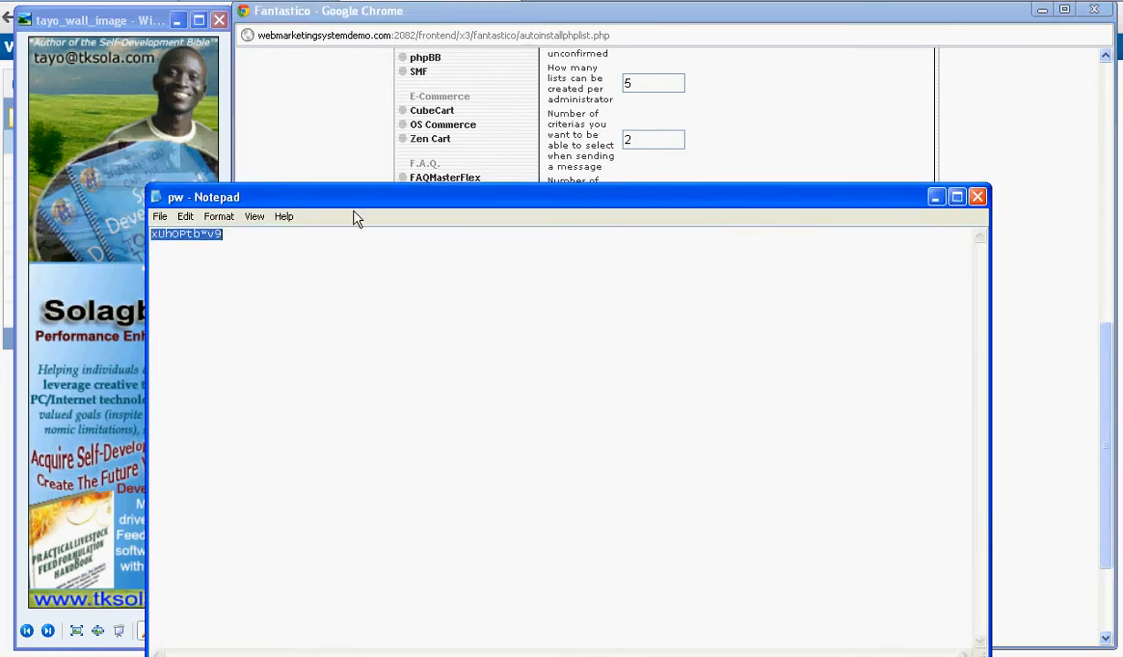
{"action": "key", "text": "ctrl+x"}
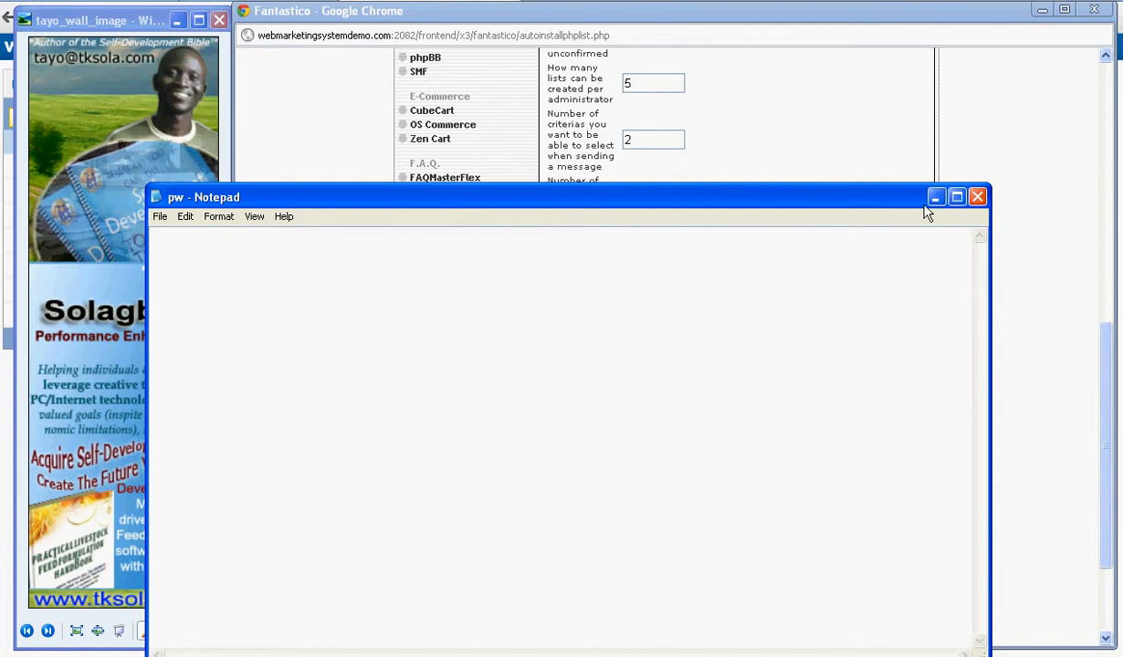
{"action": "left_click", "coordinate": [936, 197]}
{"action": "left_click", "coordinate": [694, 363]}
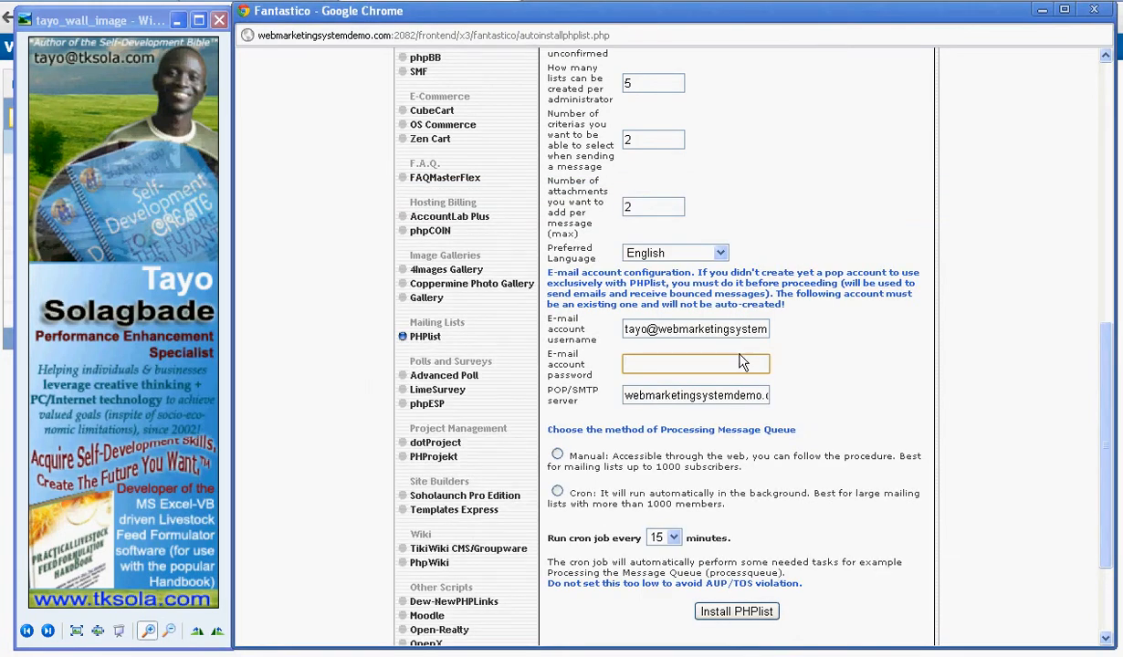
Paste the e-mail account password and submit the form to install PHPlist.
{"action": "key", "text": "ctrl+v"}
{"action": "left_click", "coordinate": [822, 384]}
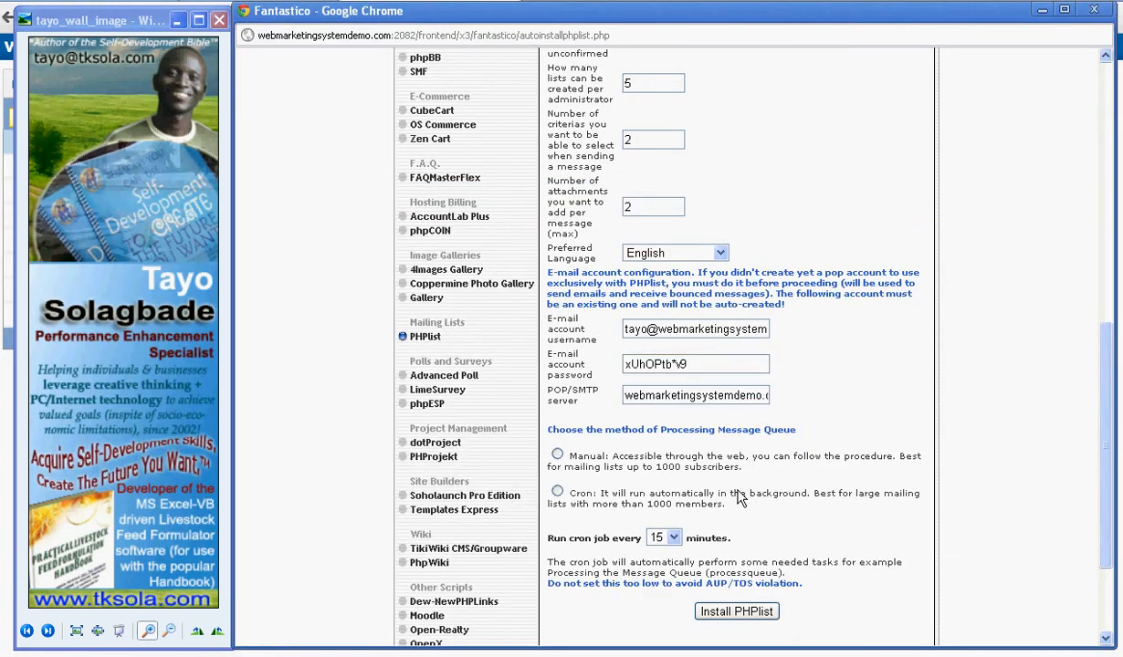
{"action": "left_click", "coordinate": [736, 612]}
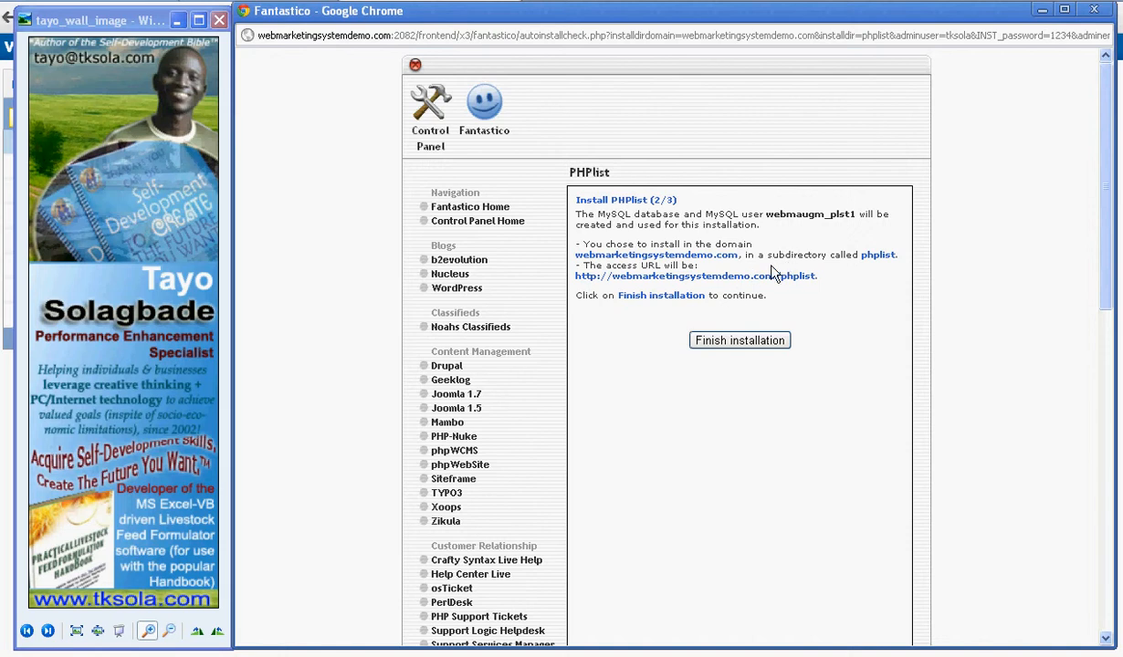
Finish the PHPlist installation through step 3 of 3 showing the admin area URL.
{"action": "left_click", "coordinate": [771, 348]}
{"action": "left_click", "coordinate": [772, 345]}
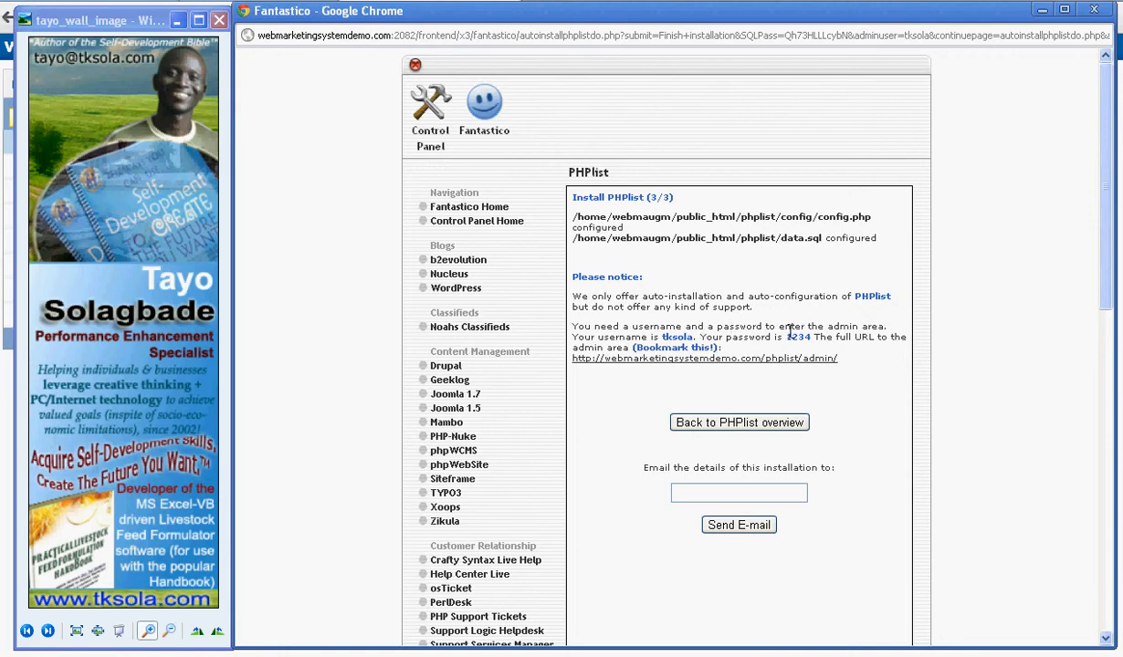
E-mail the installation details to the suggested address.
{"action": "left_click_drag", "start_coordinate": [791, 337], "coordinate": [798, 337]}
{"action": "left_click", "coordinate": [740, 493]}
{"action": "type", "text": "ta"}
{"action": "left_click", "coordinate": [722, 510]}
{"action": "left_click", "coordinate": [740, 526]}
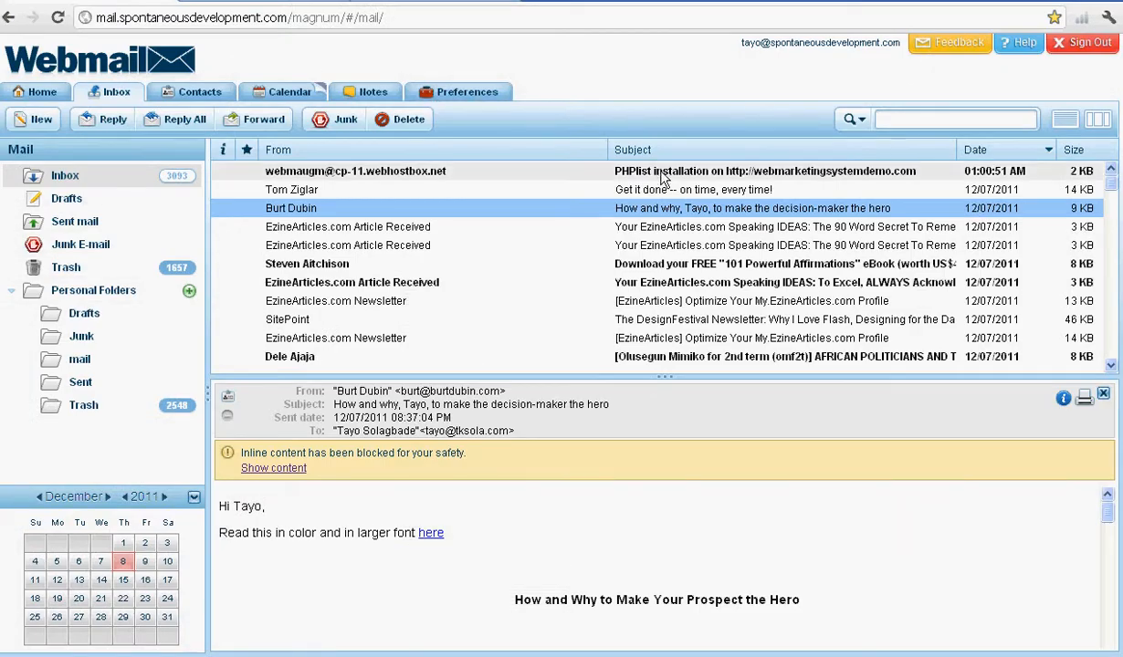
Read the PHPlist installation message in the webmail inbox.
{"action": "left_click", "coordinate": [673, 174]}
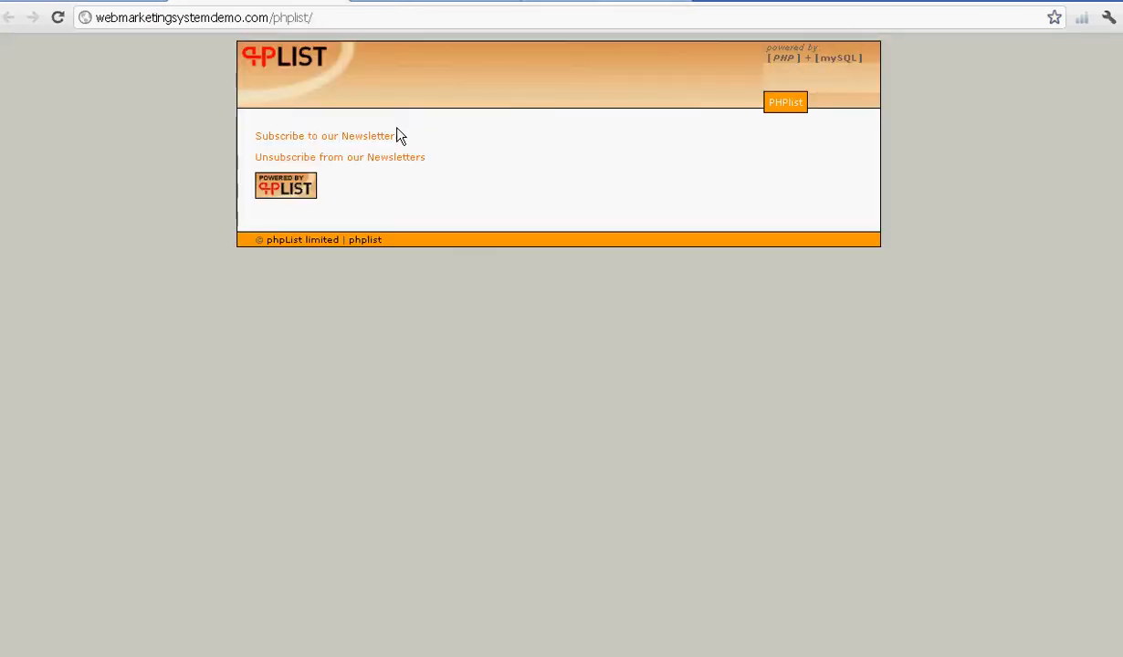
View the newsletter subscribe form and opt in to HTML format e-mails.
{"action": "left_click", "coordinate": [388, 137]}
{"action": "left_click", "coordinate": [458, 154]}
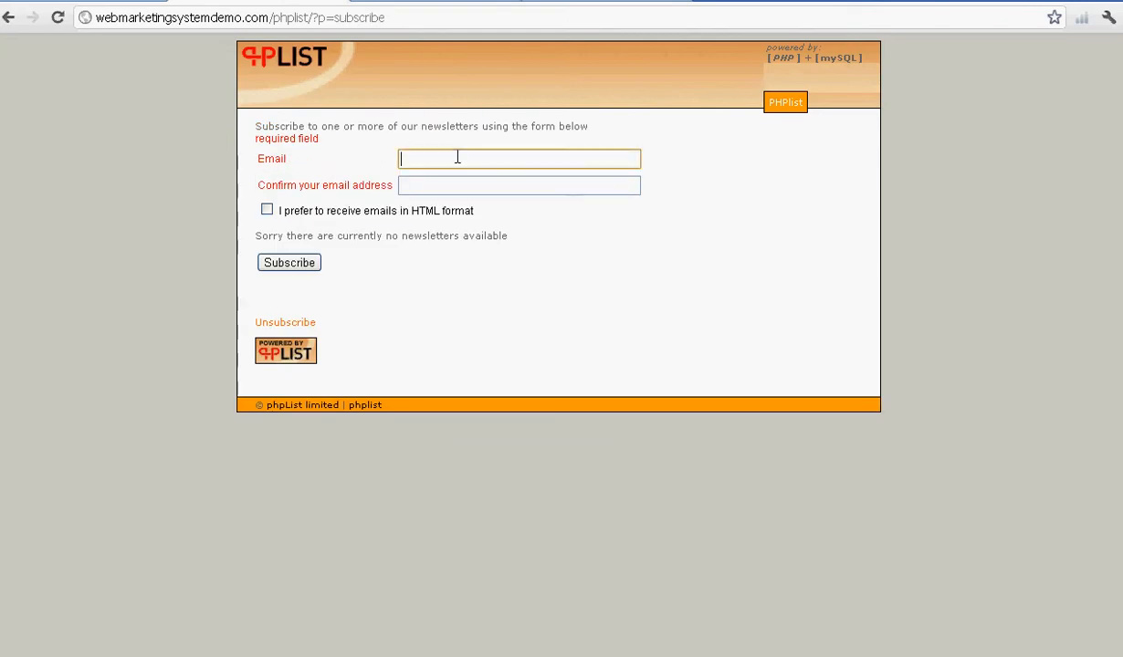
{"action": "left_click", "coordinate": [450, 187]}
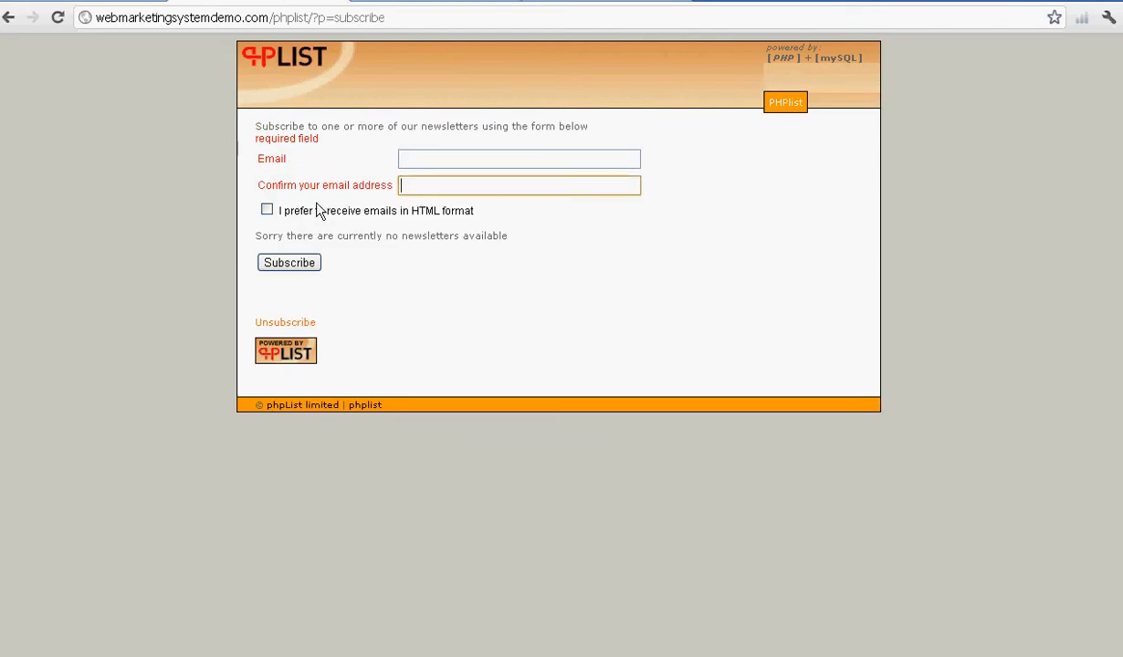
{"action": "left_click", "coordinate": [266, 210]}
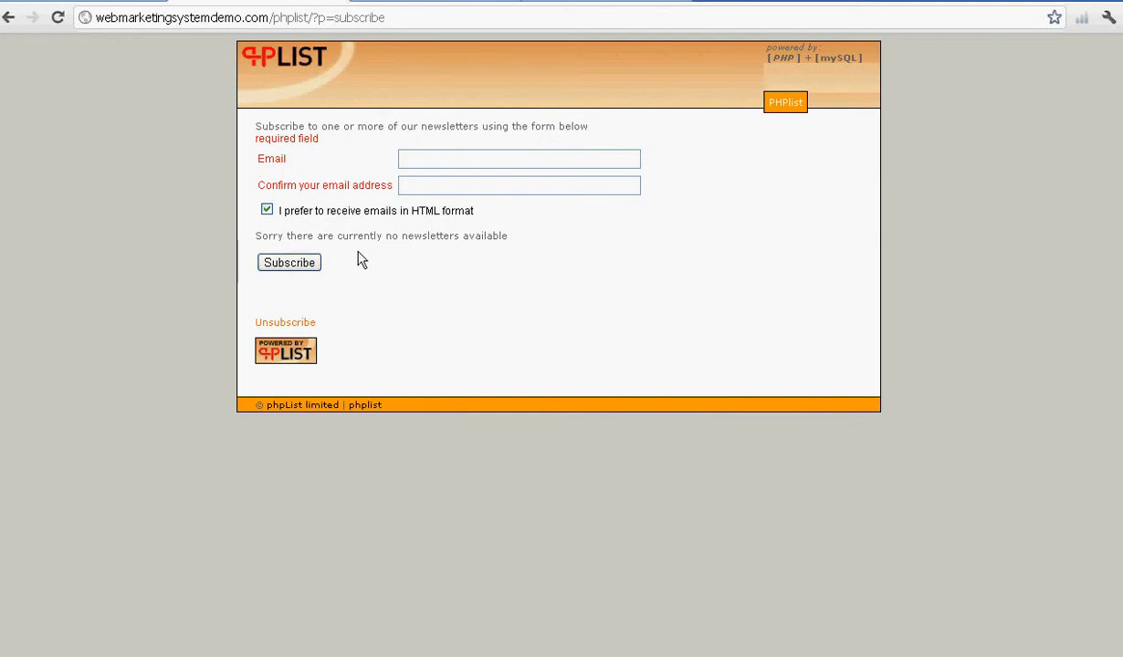
Return to the webmail message and follow the PHPlist admin URL.
{"action": "left_click", "coordinate": [402, 16]}
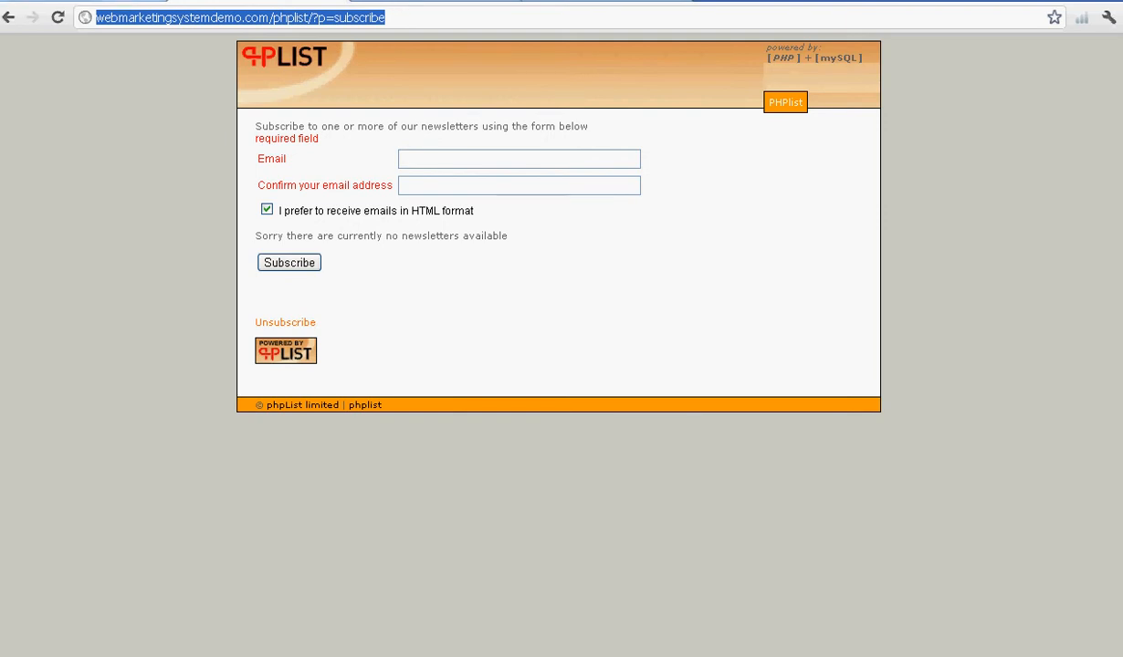
{"action": "key", "text": "ctrl+Tab"}
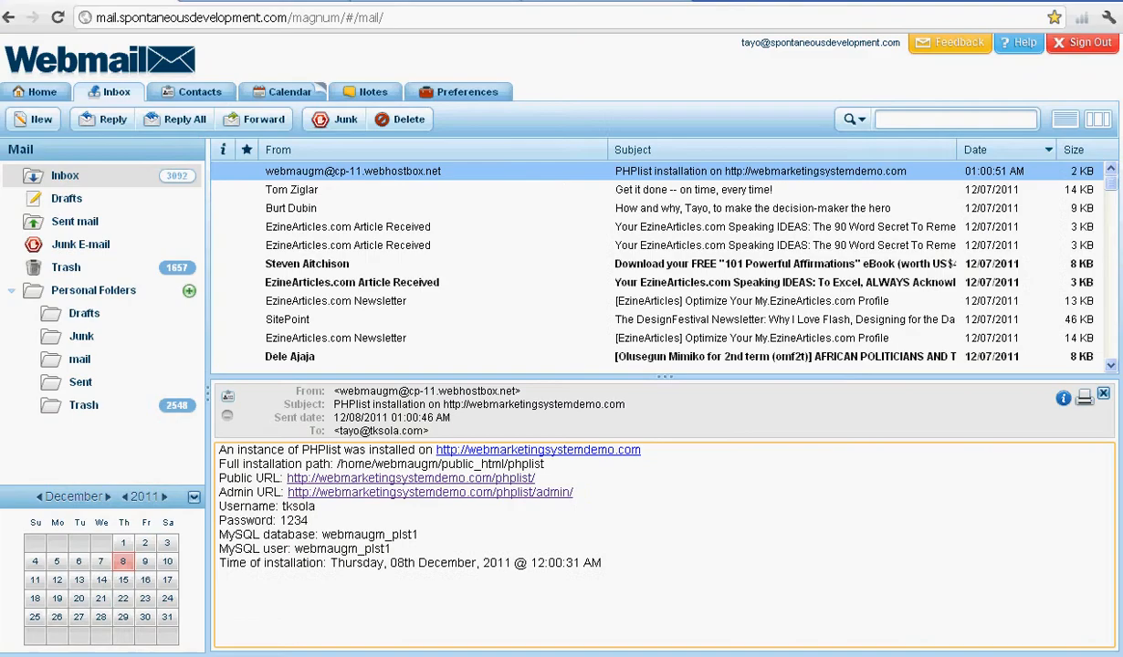
{"action": "left_click", "coordinate": [437, 492]}
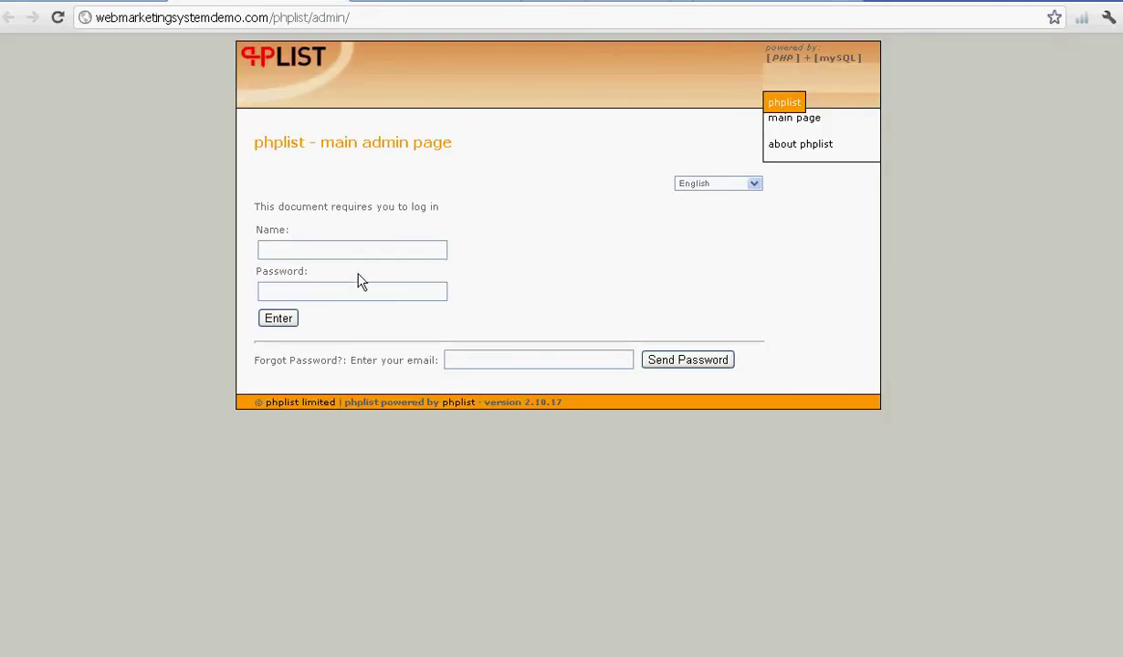
Log in to the PHPlist admin area with the saved username and password.
{"action": "left_click", "coordinate": [358, 253]}
{"action": "type", "text": "tk"}
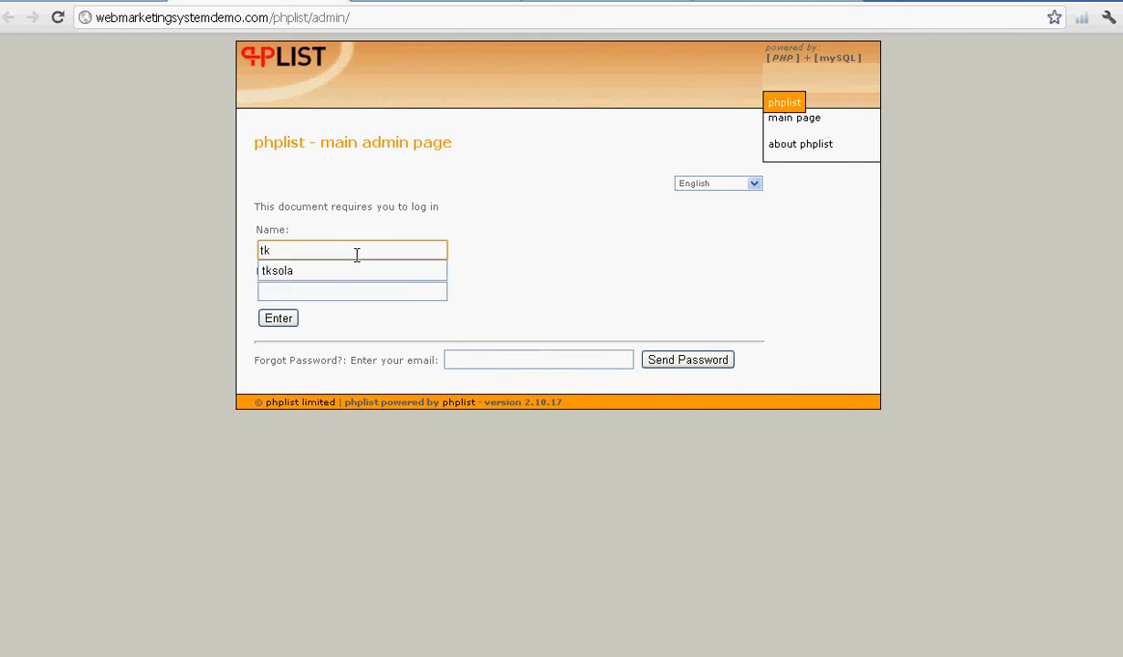
{"action": "key", "text": "Down"}
{"action": "key", "text": "Tab"}
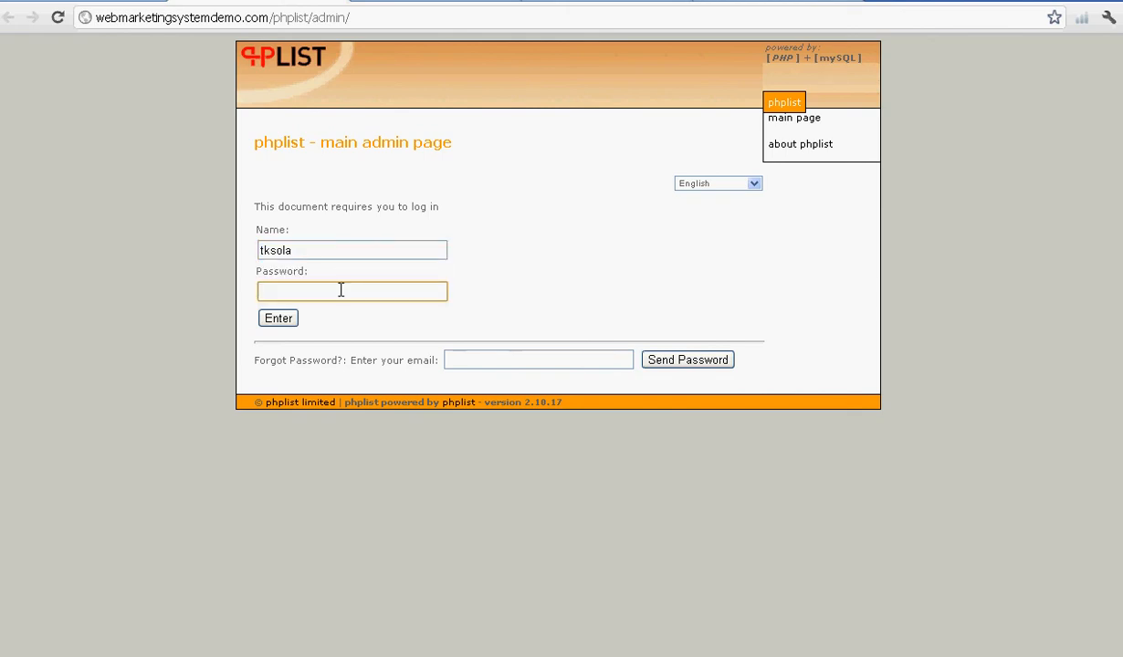
{"action": "left_click", "coordinate": [278, 317]}
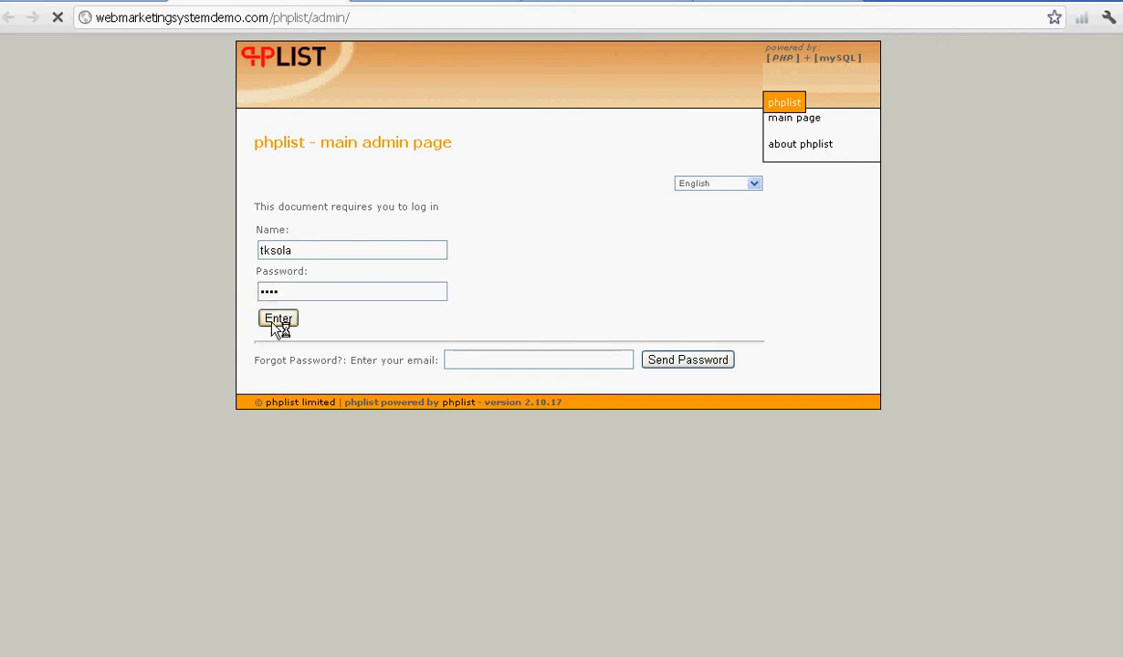